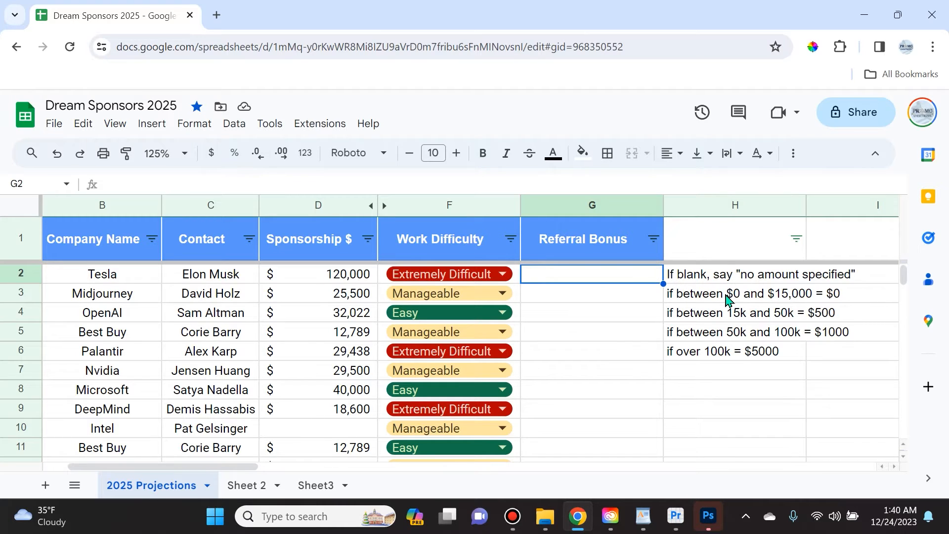
Step: Start an IFS formula in G2 whose first condition, D2="", returns "no amount specified"
{"action": "key", "text": "Return"}
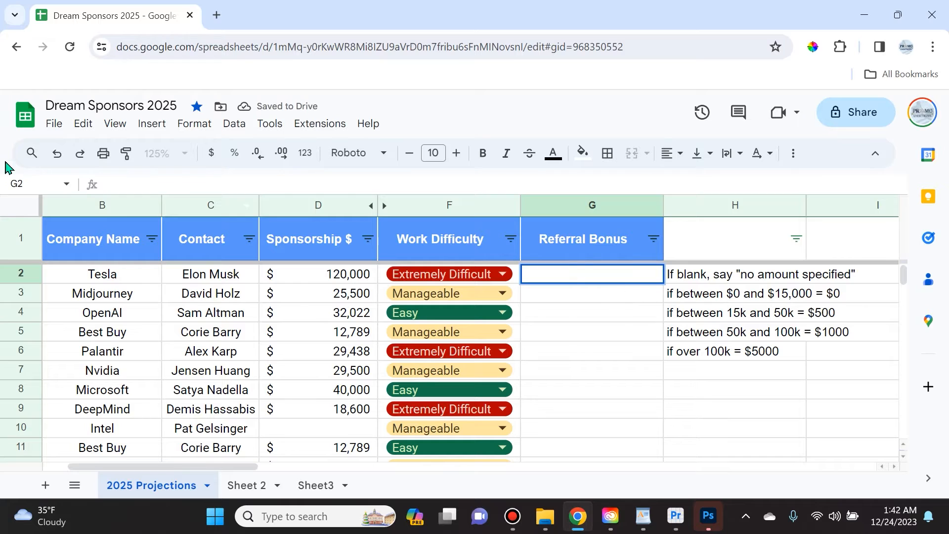
{"action": "left_click", "coordinate": [148, 184]}
{"action": "type", "text": "=ifs"}
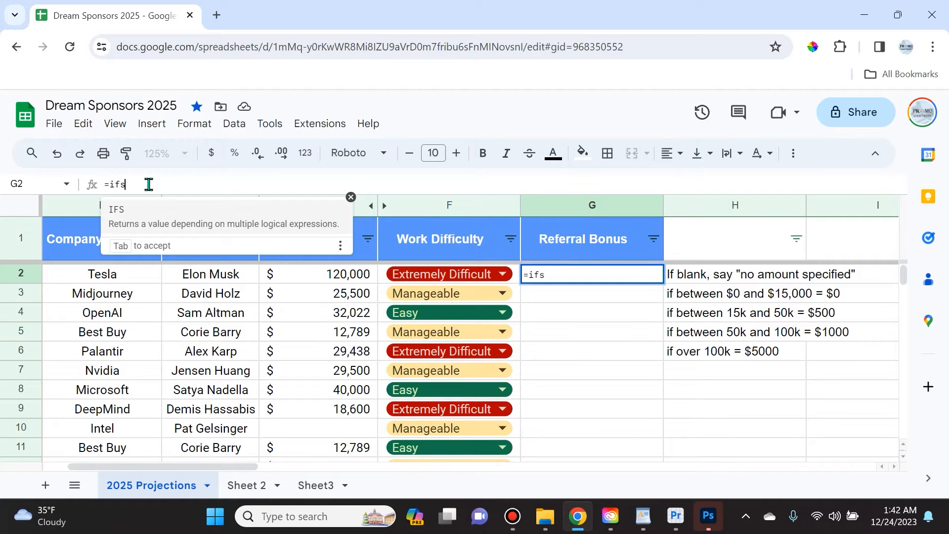
{"action": "left_click", "coordinate": [165, 232]}
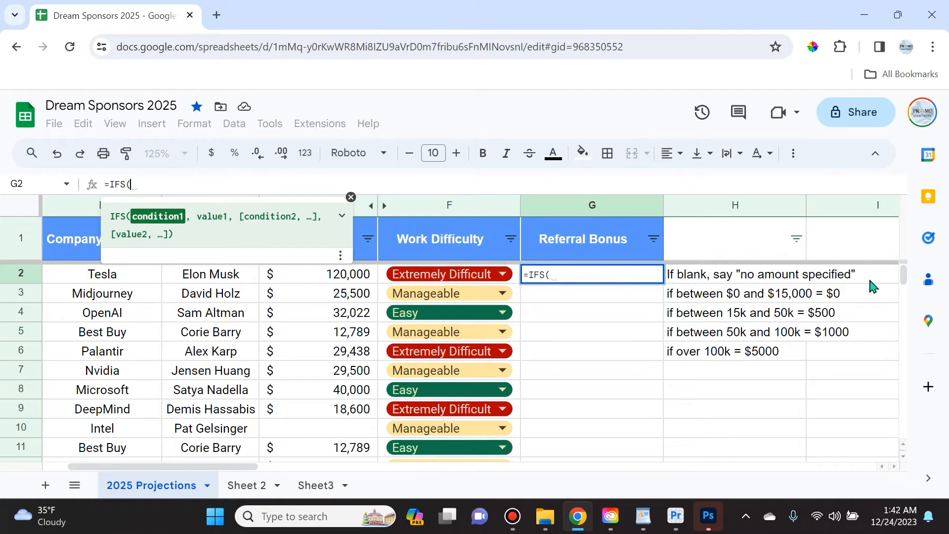
{"action": "left_click", "coordinate": [306, 275]}
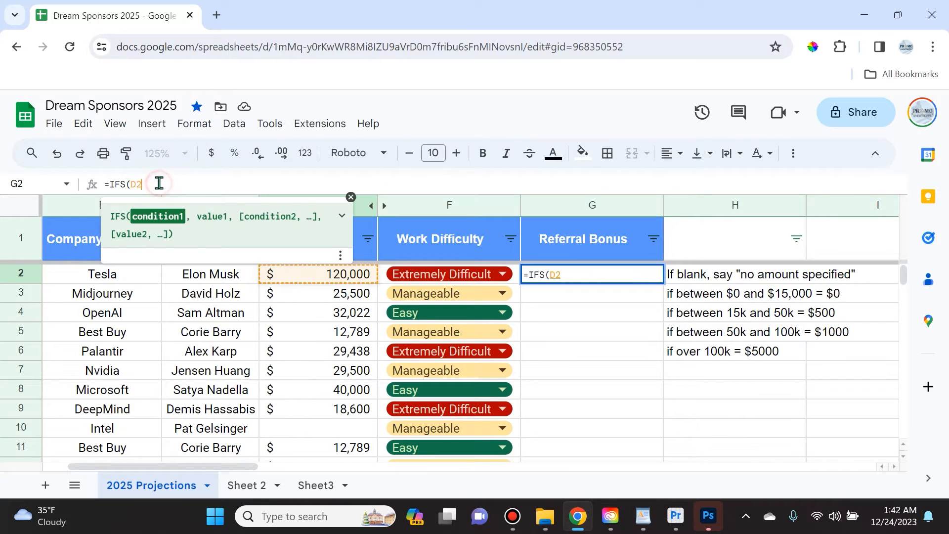
{"action": "type", "text": "="}
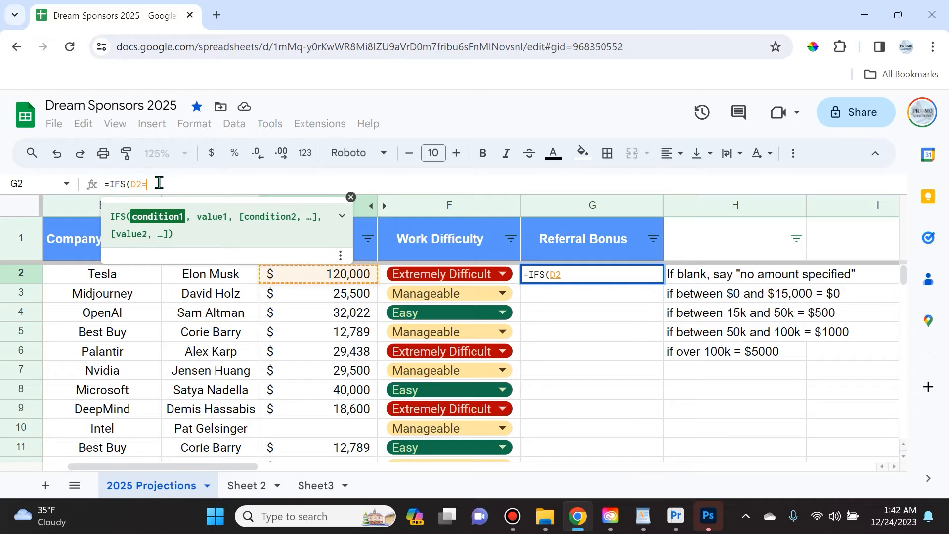
{"action": "type", "text": "\"\""}
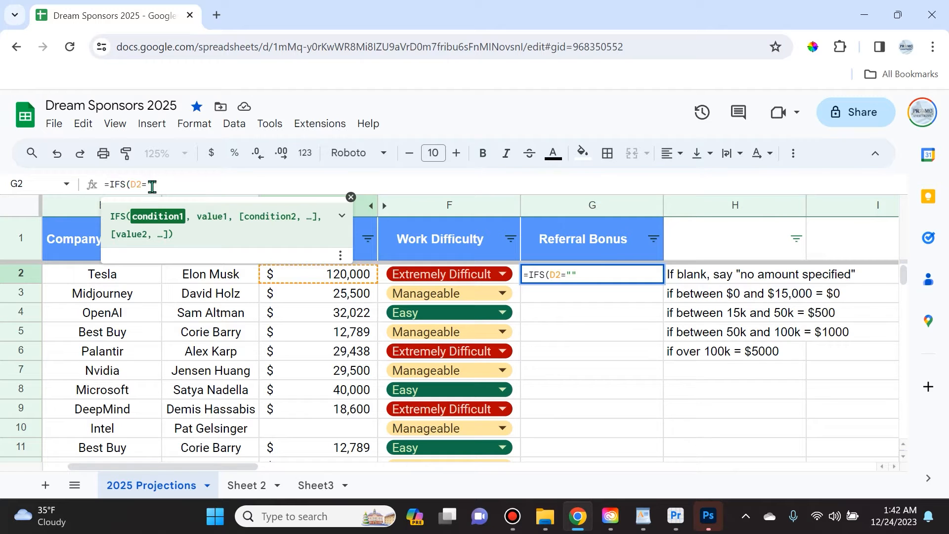
{"action": "type", "text": ", "}
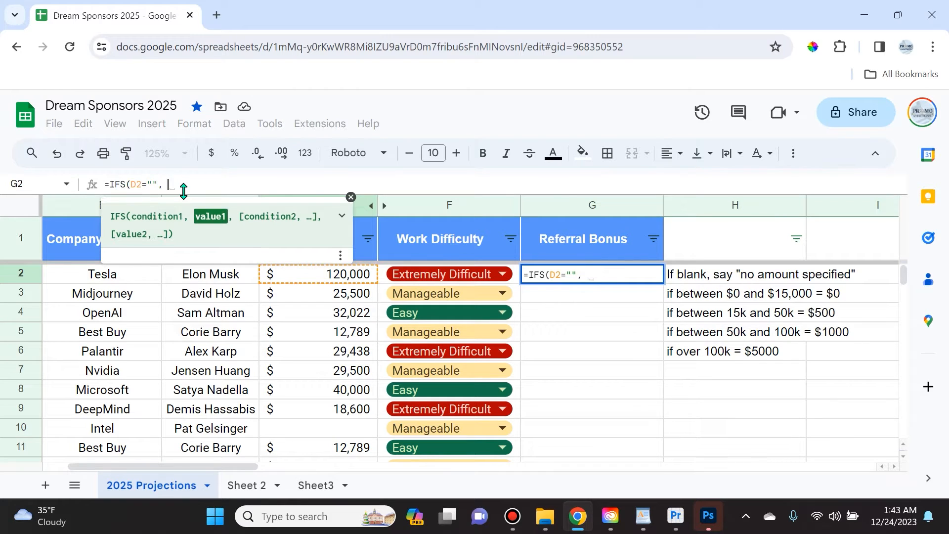
{"action": "type", "text": "\""}
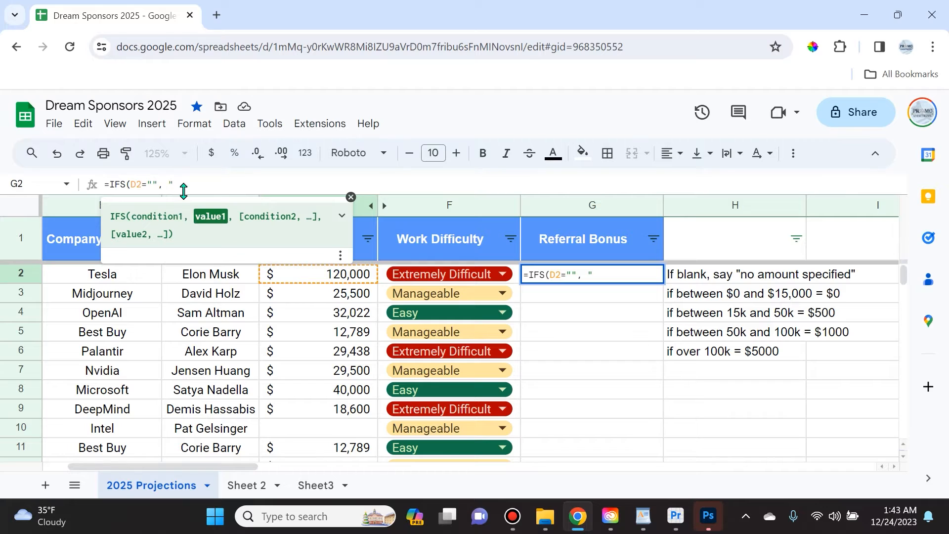
{"action": "type", "text": "no amount specified"}
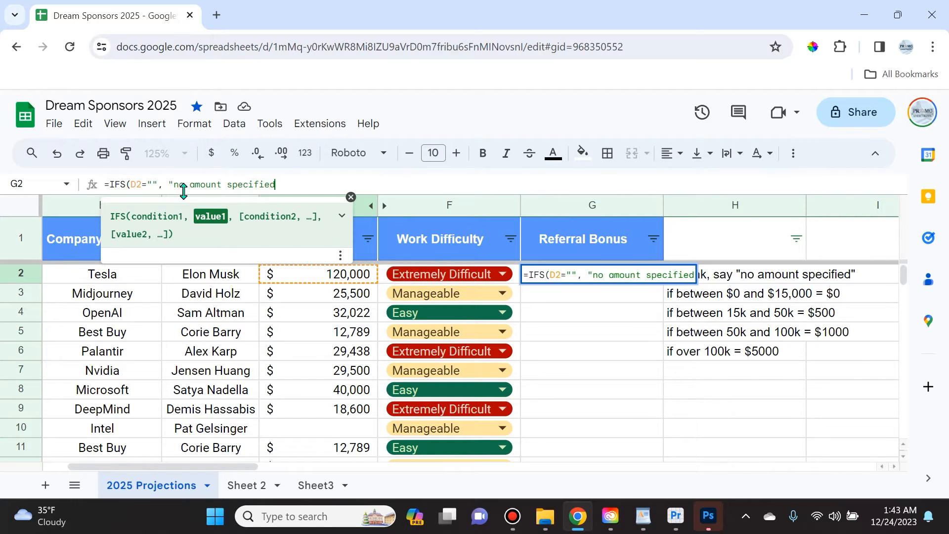
{"action": "type", "text": "\","}
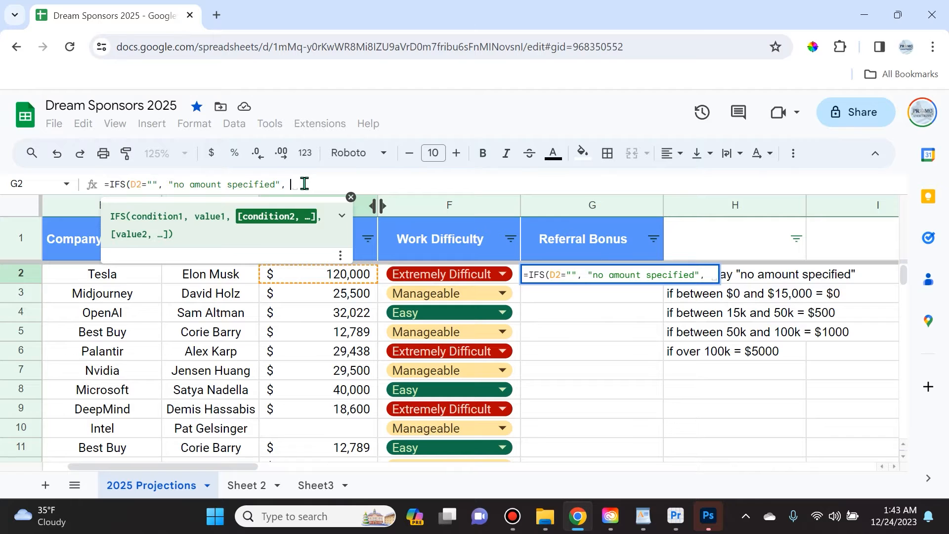
Step: Add a second condition to the IFS formula so that D2<=15000 returns "0"
{"action": "left_click", "coordinate": [303, 275]}
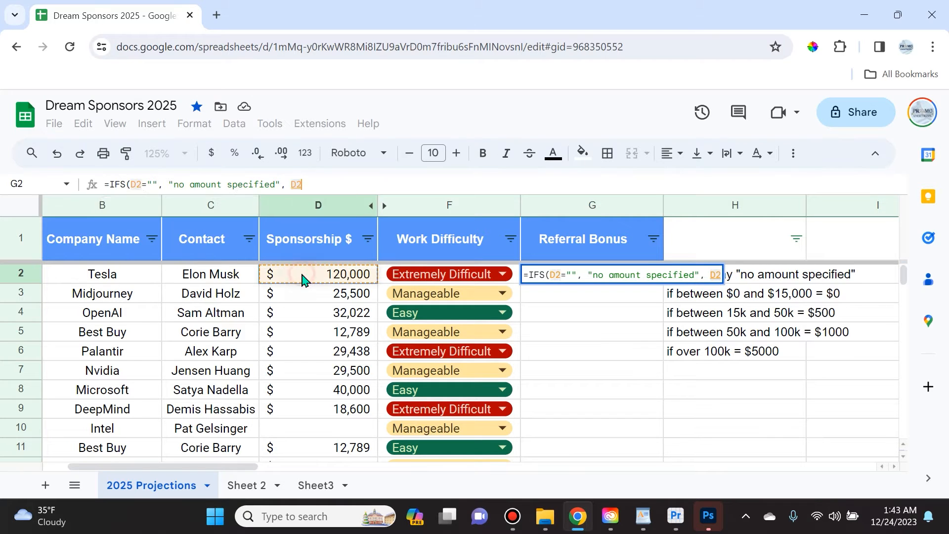
{"action": "type", "text": "<"}
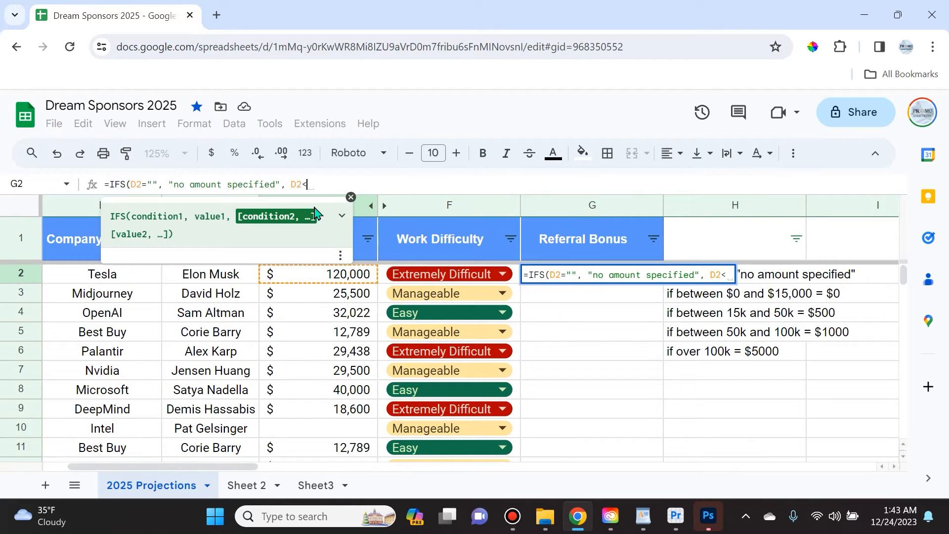
{"action": "type", "text": "=150000"}
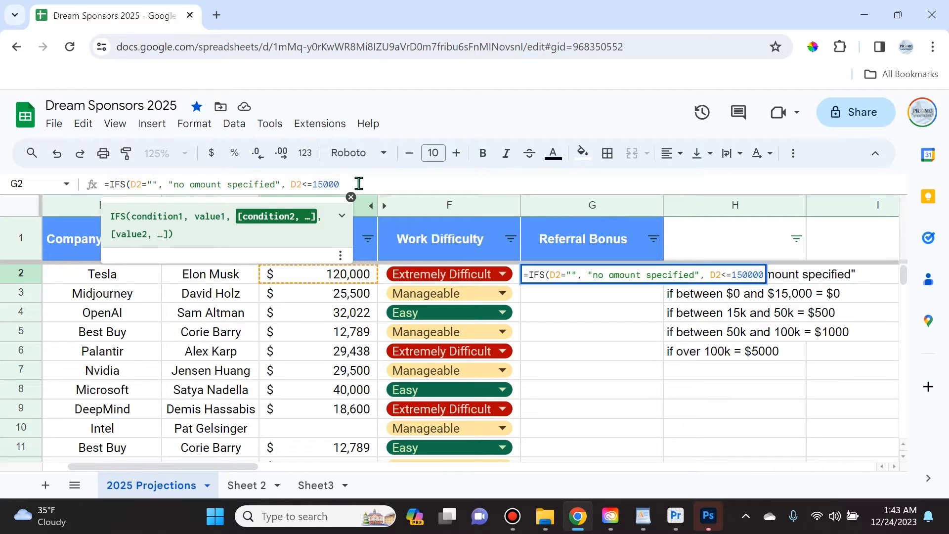
{"action": "key", "text": "BackSpace"}
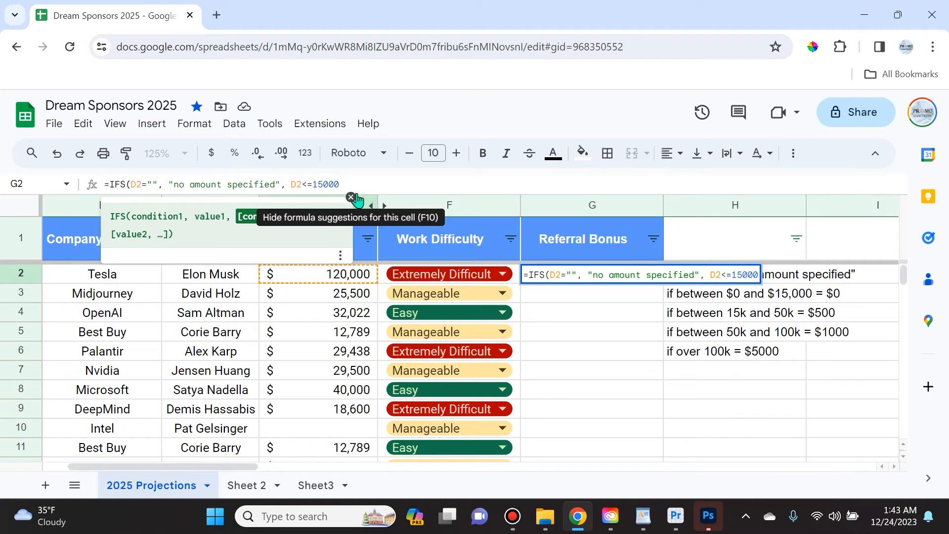
{"action": "type", "text": ", "}
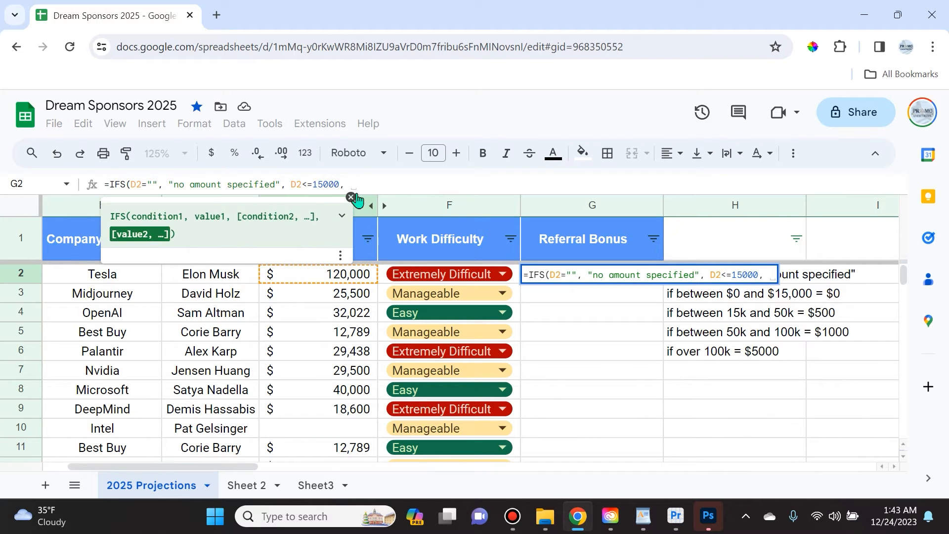
{"action": "type", "text": "\""}
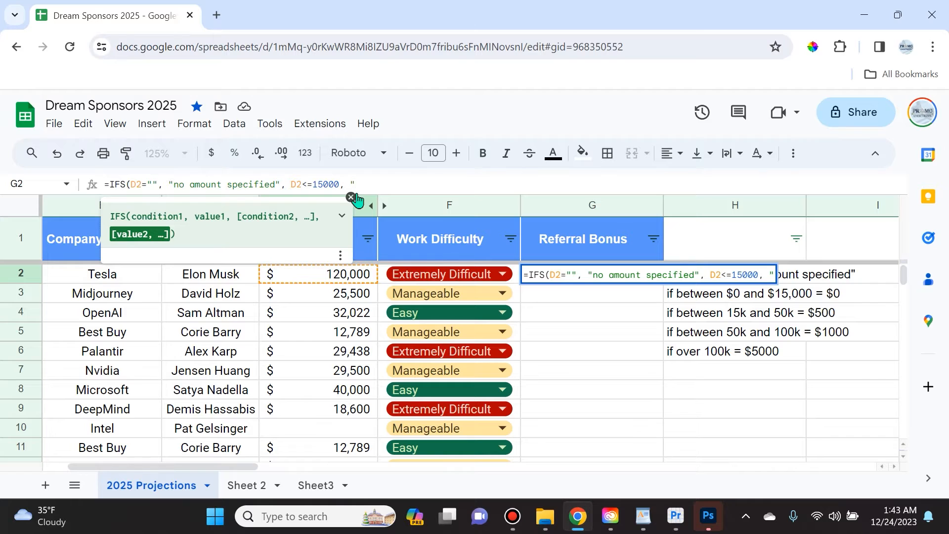
{"action": "type", "text": "0\","}
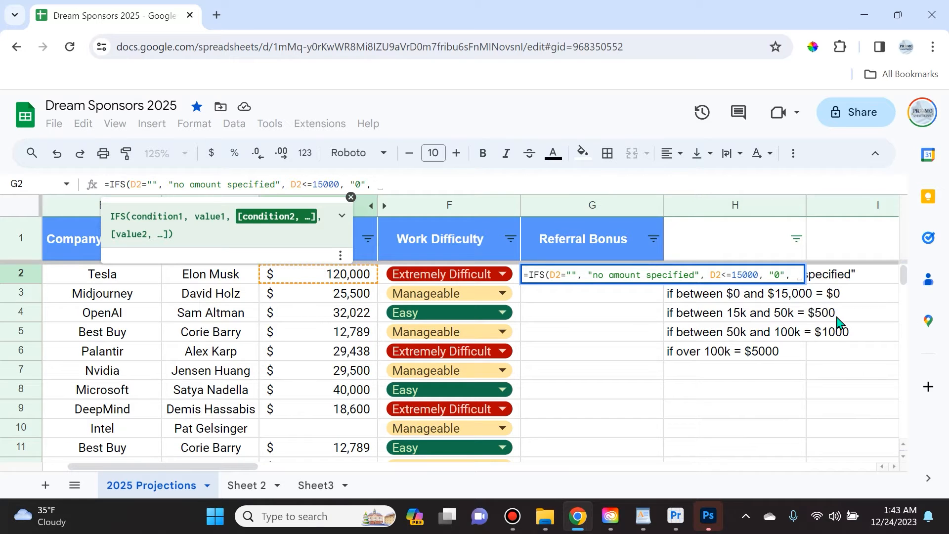
Step: Add a third condition to the IFS formula so that D2<=50000 returns "500"
{"action": "left_click", "coordinate": [321, 275]}
{"action": "type", "text": "<="}
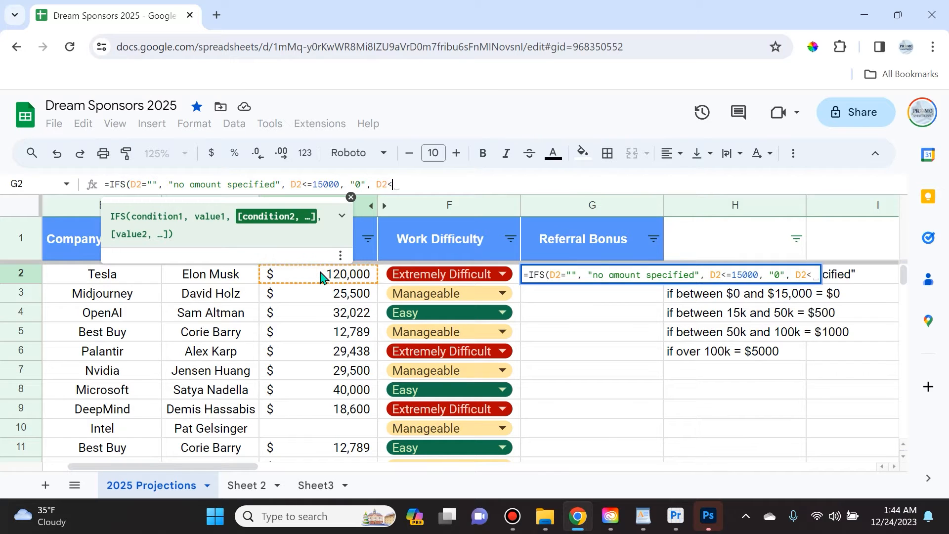
{"action": "type", "text": "50000"}
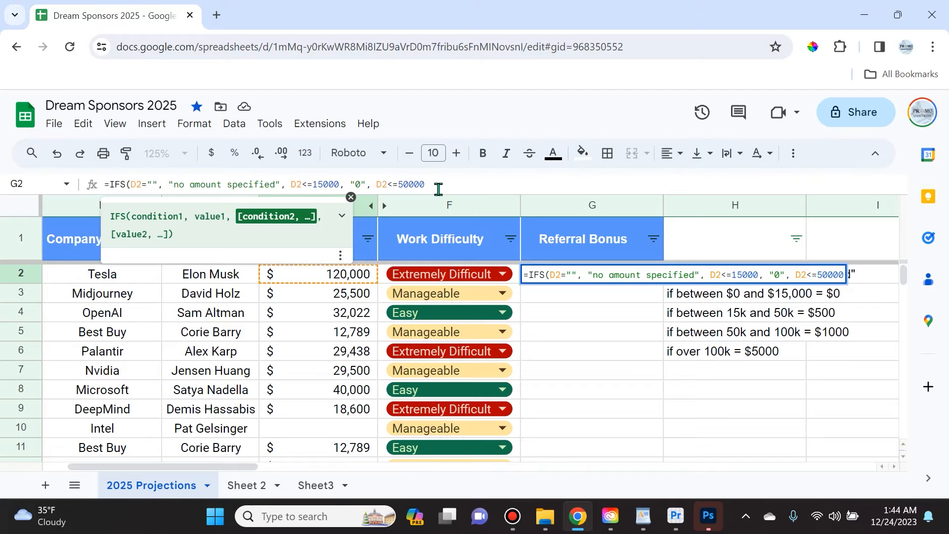
{"action": "type", "text": ", "}
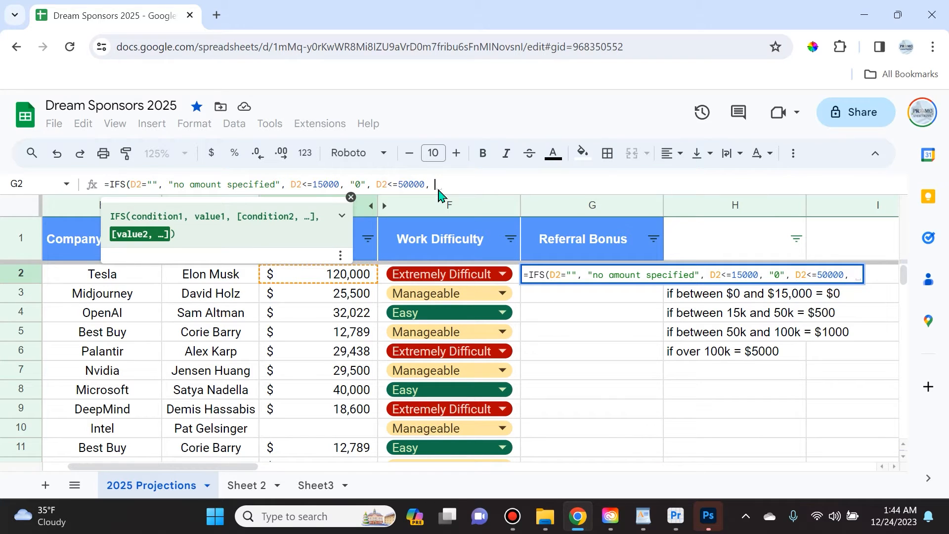
{"action": "type", "text": "\""}
{"action": "type", "text": "500"}
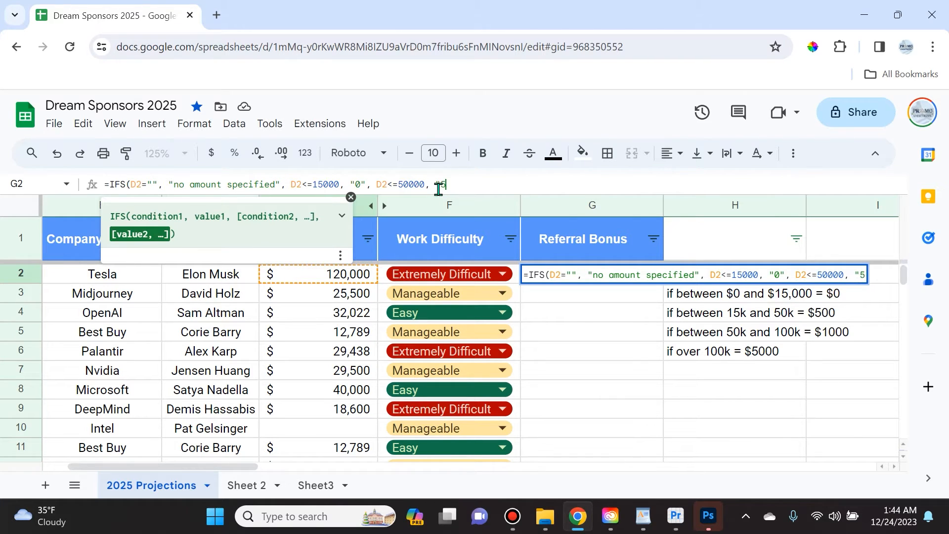
Step: Add a fourth condition to the IFS formula so that D2<=100000 returns "1000"
{"action": "type", "text": "\", D2<=100000,"}
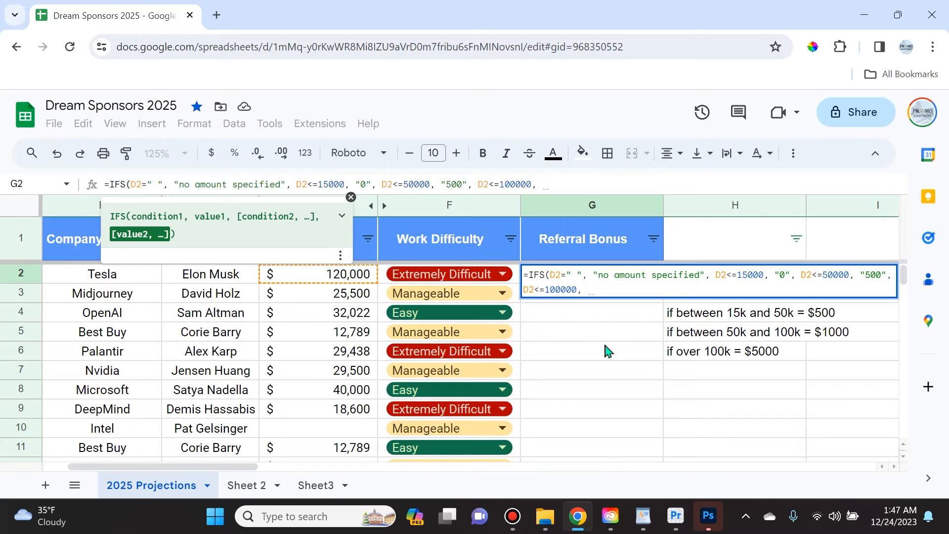
{"action": "type", "text": "\"1000"}
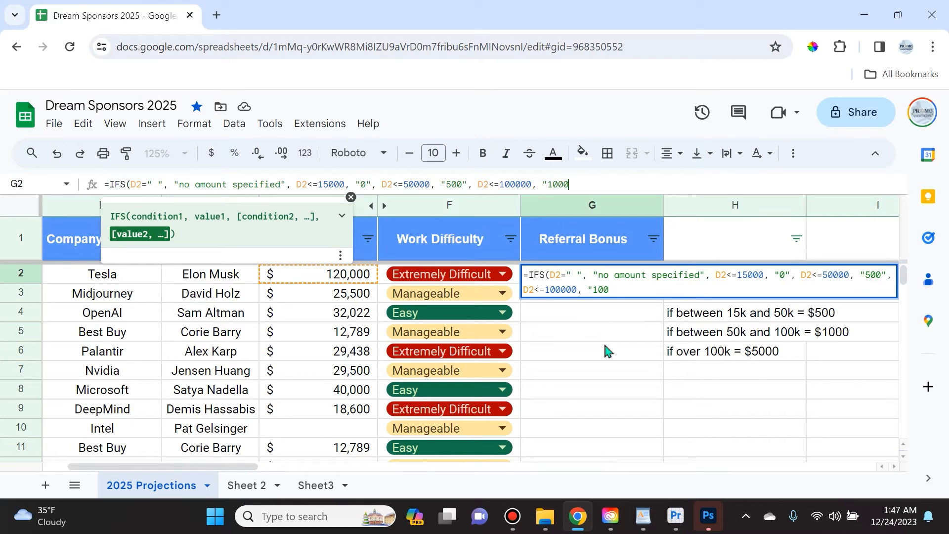
{"action": "type", "text": "\", D2"}
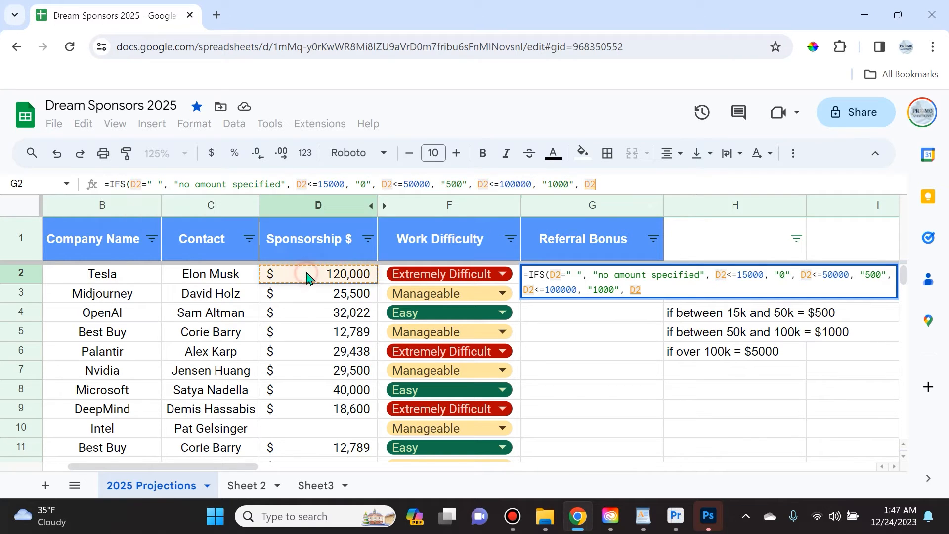
Step: Finish the IFS formula with a last condition, D2>100000, returning "5000", and enter it in G2
{"action": "left_click", "coordinate": [308, 276]}
{"action": "type", "text": ">100"}
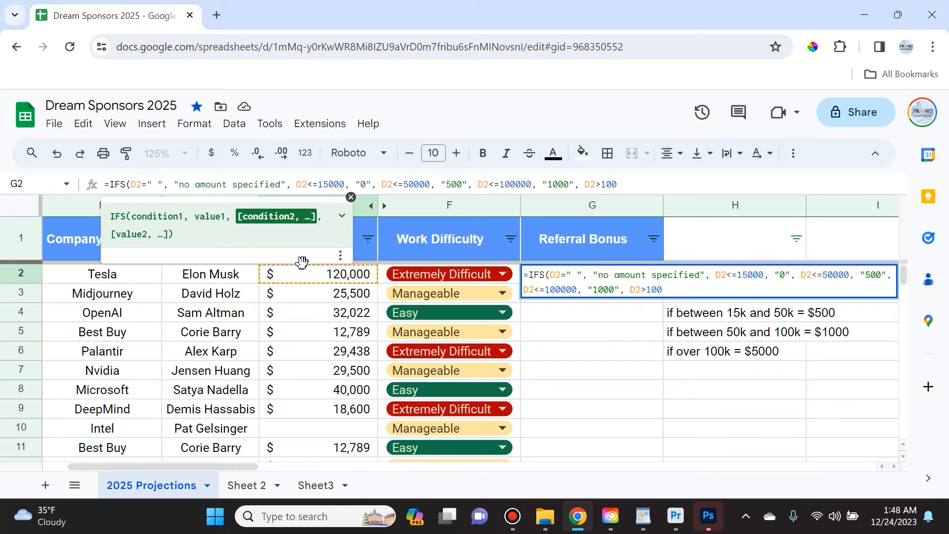
{"action": "type", "text": "000, "}
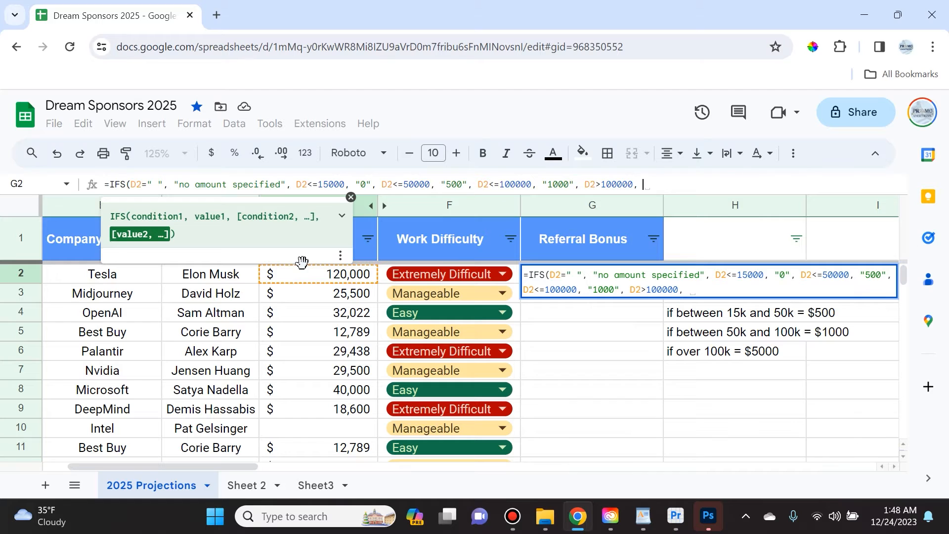
{"action": "type", "text": "\"5000"}
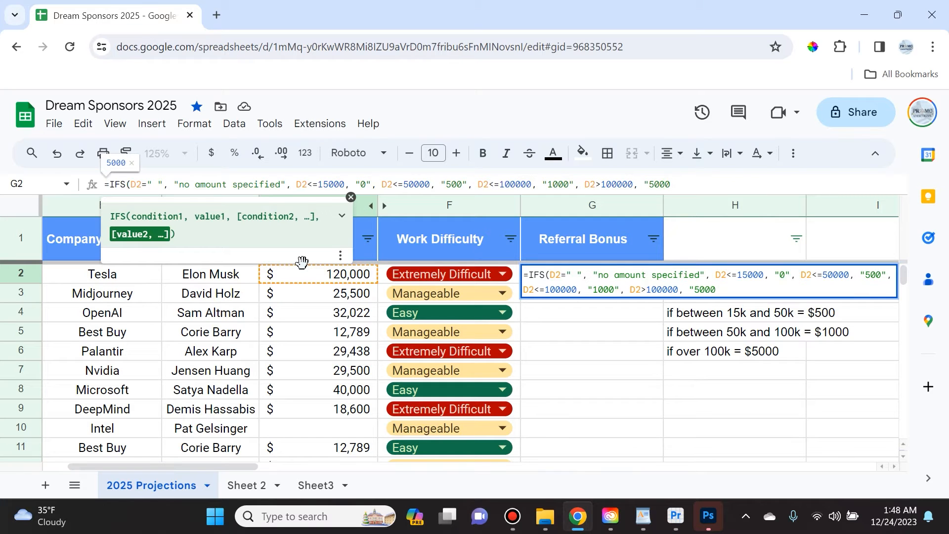
{"action": "type", "text": "\")"}
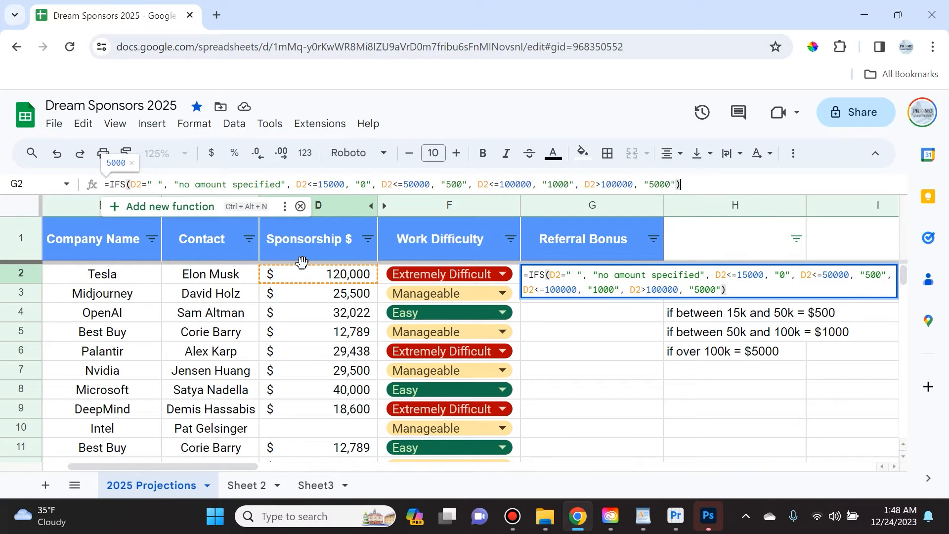
{"action": "key", "text": "Return"}
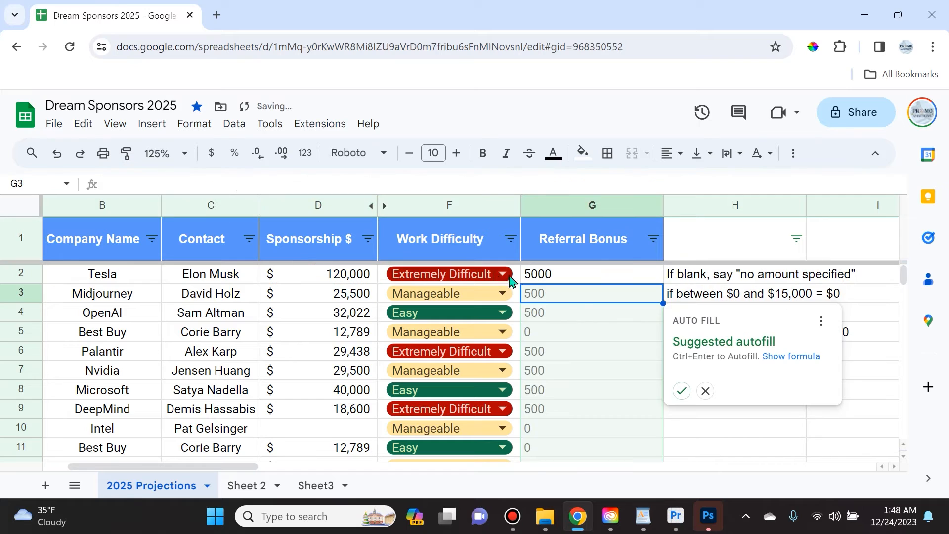
Step: Apply the suggested autofill to copy the formula down the Referral Bonus column and review the filled rows
{"action": "left_click", "coordinate": [680, 390]}
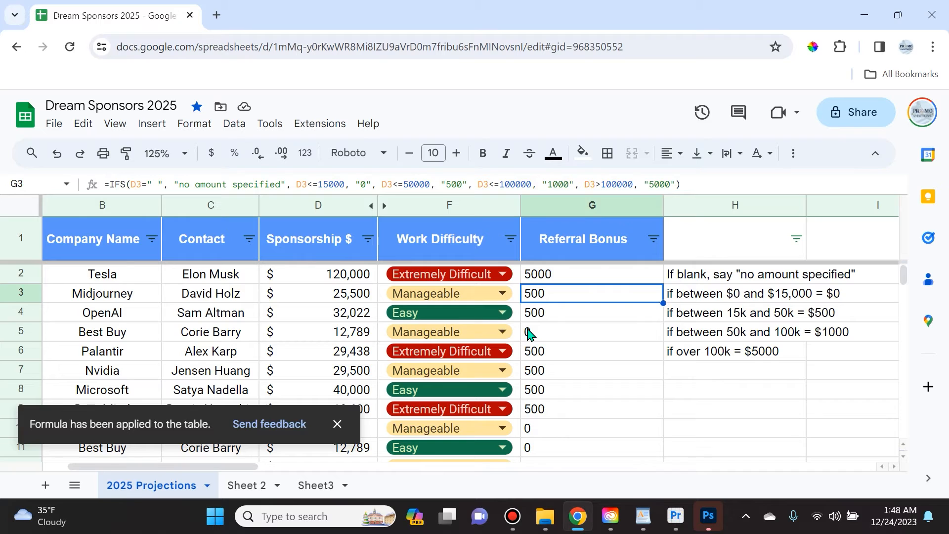
{"action": "scroll", "coordinate": [533, 341], "scroll_direction": "down", "scroll_amount": 2}
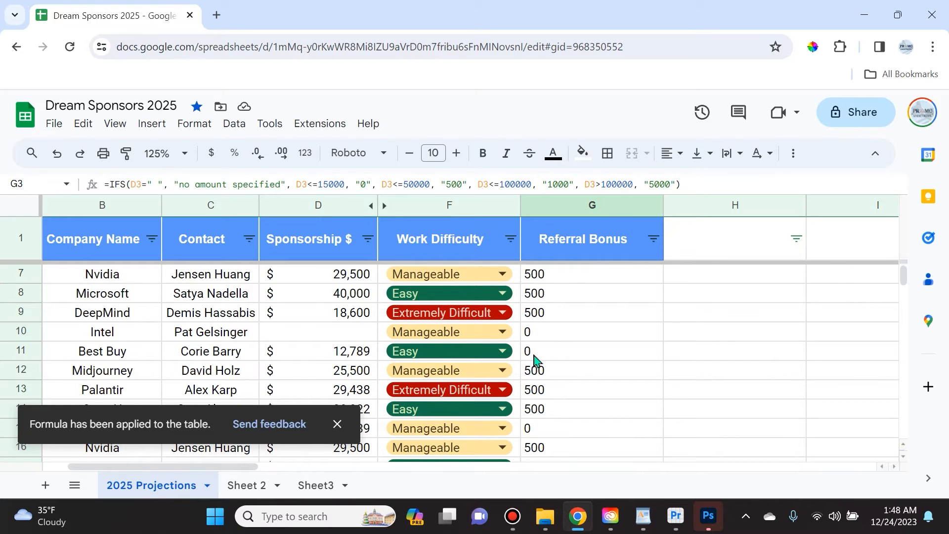
{"action": "key", "text": "Down"}
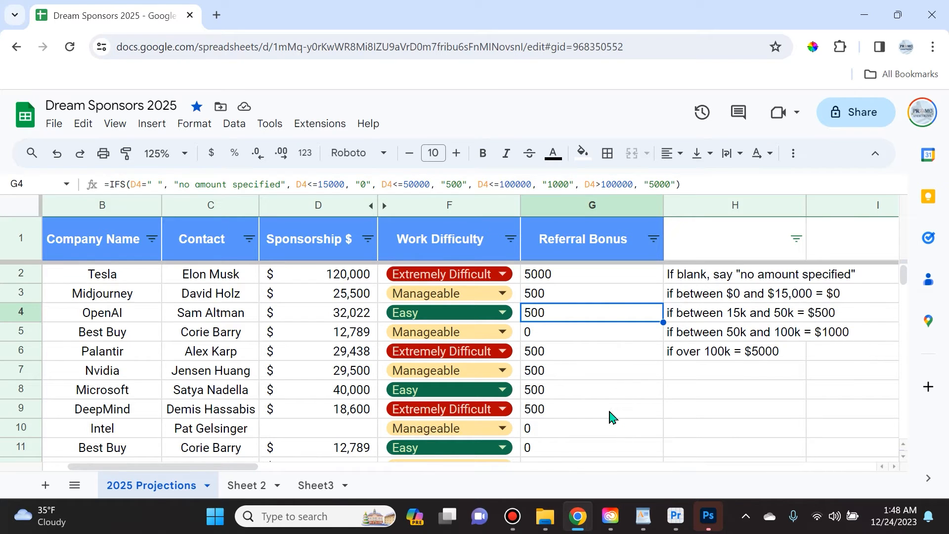
{"action": "scroll", "coordinate": [603, 398], "scroll_direction": "down", "scroll_amount": 4}
{"action": "scroll", "coordinate": [603, 398], "scroll_direction": "down", "scroll_amount": 3}
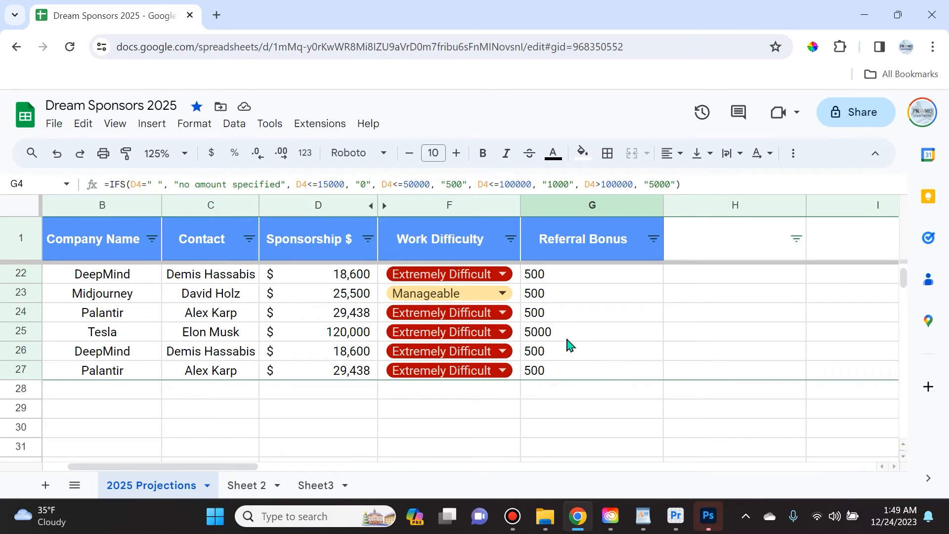
{"action": "scroll", "coordinate": [452, 368], "scroll_direction": "up", "scroll_amount": 1}
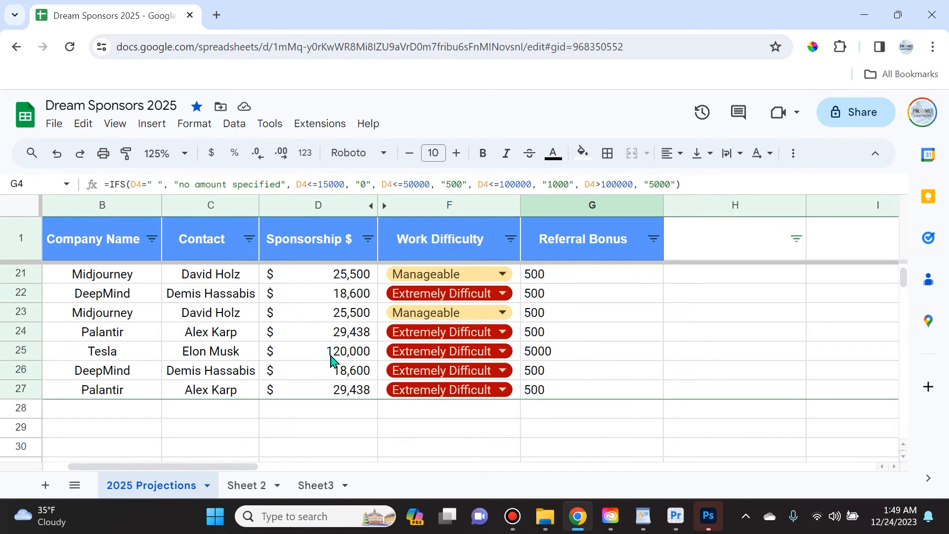
{"action": "scroll", "coordinate": [624, 398], "scroll_direction": "up", "scroll_amount": 7}
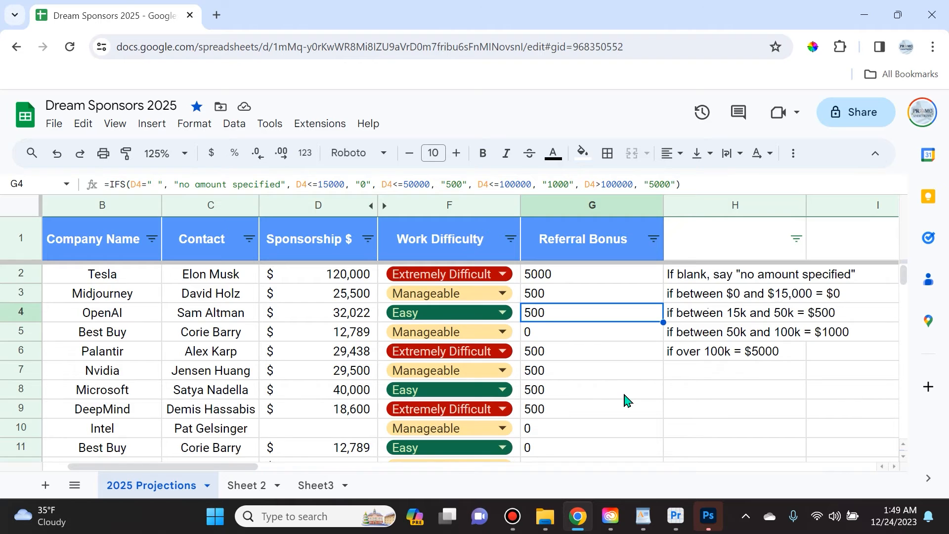
Step: Correct the blank-cell condition in G10's IFS formula to D10="" by removing the space between the quotation marks
{"action": "scroll", "coordinate": [602, 398], "scroll_direction": "down", "scroll_amount": 2}
{"action": "scroll", "coordinate": [403, 356], "scroll_direction": "up", "scroll_amount": 1}
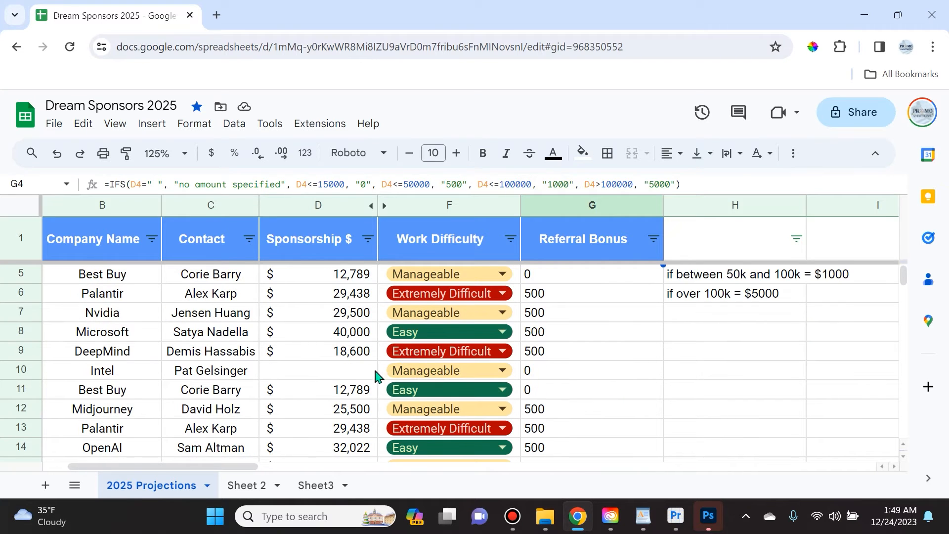
{"action": "left_click", "coordinate": [352, 375]}
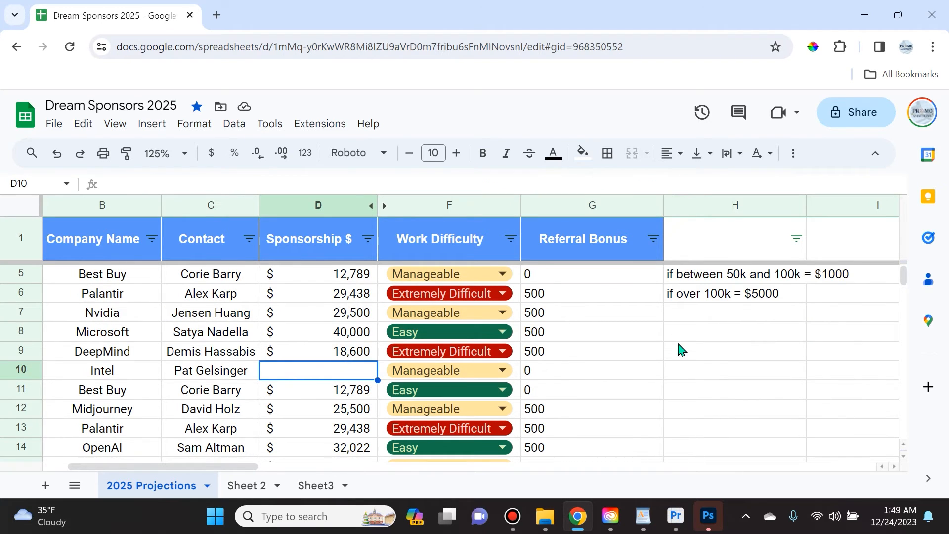
{"action": "scroll", "coordinate": [672, 321], "scroll_direction": "up", "scroll_amount": 2}
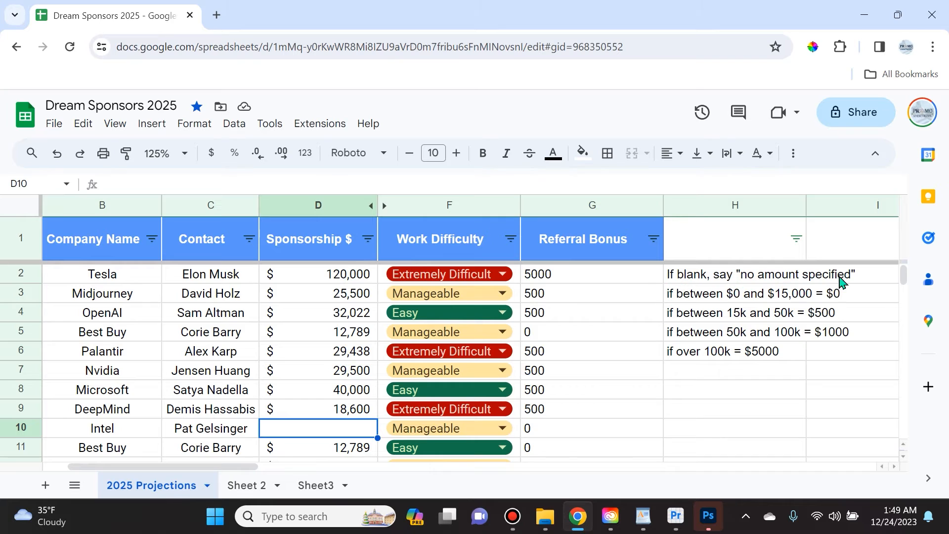
{"action": "left_click", "coordinate": [539, 432]}
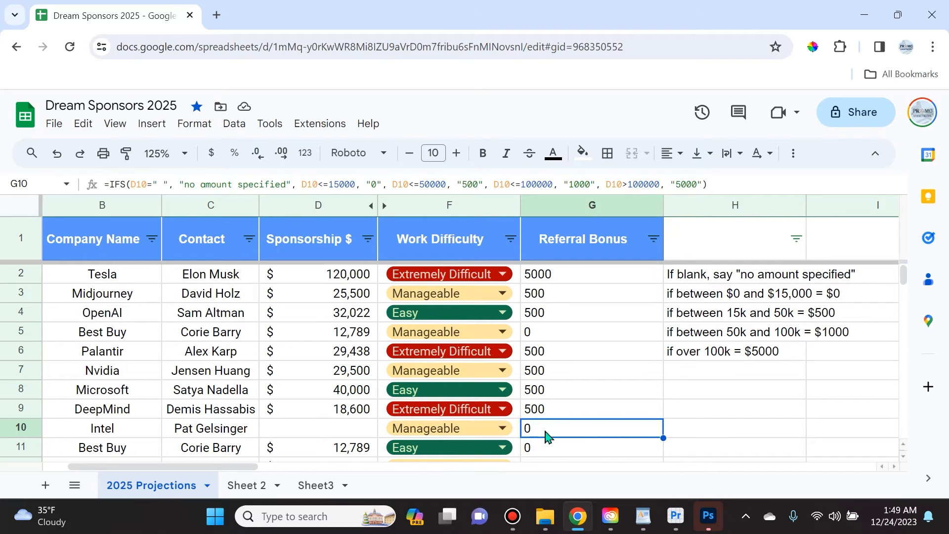
{"action": "left_click", "coordinate": [164, 185]}
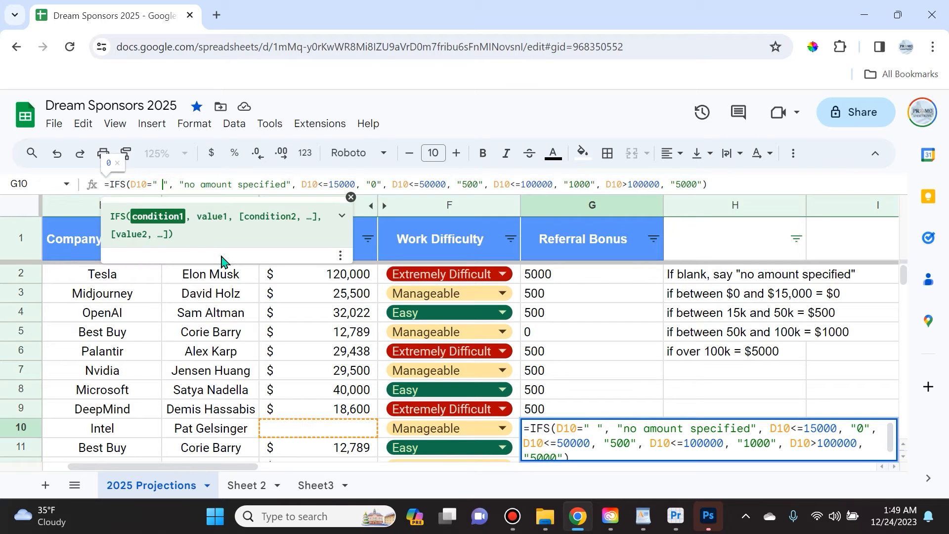
{"action": "key", "text": "BackSpace"}
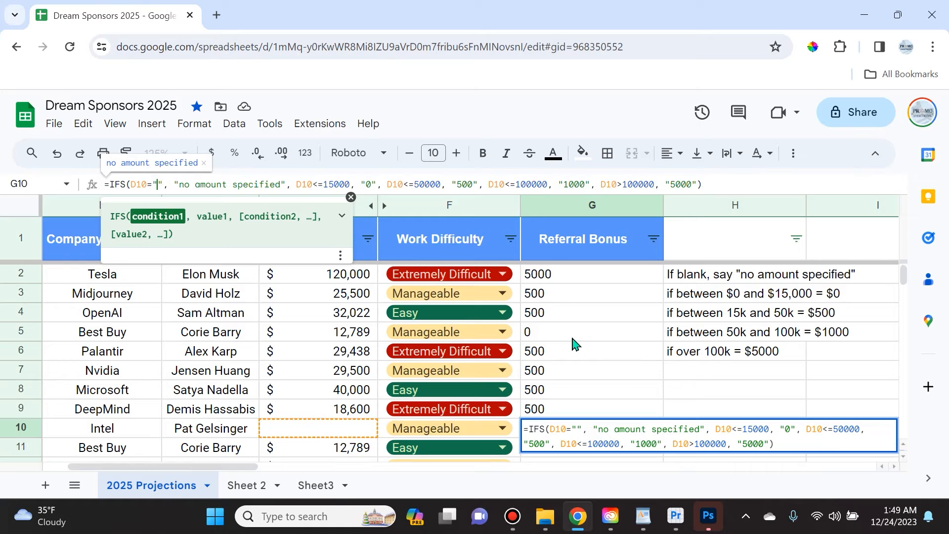
{"action": "left_click", "coordinate": [747, 184]}
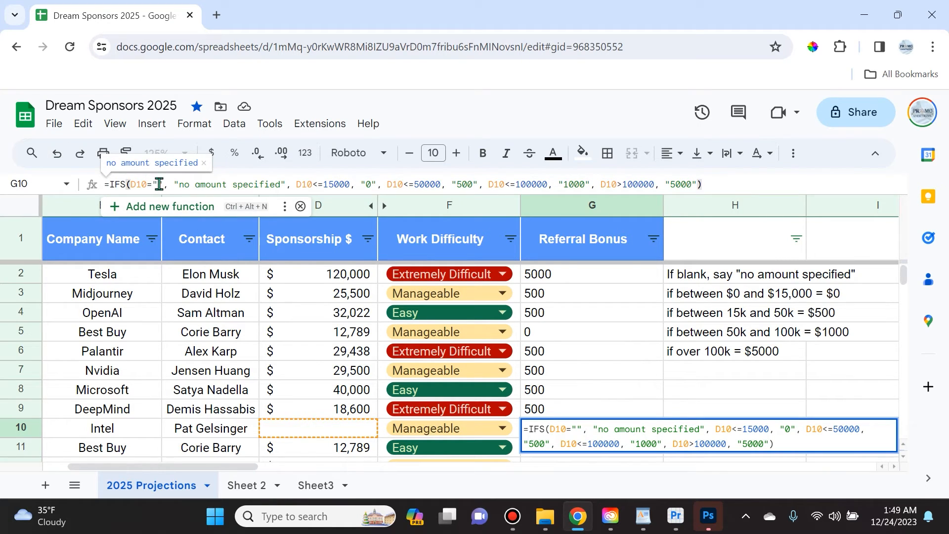
{"action": "left_click", "coordinate": [720, 182]}
{"action": "key", "text": "Return"}
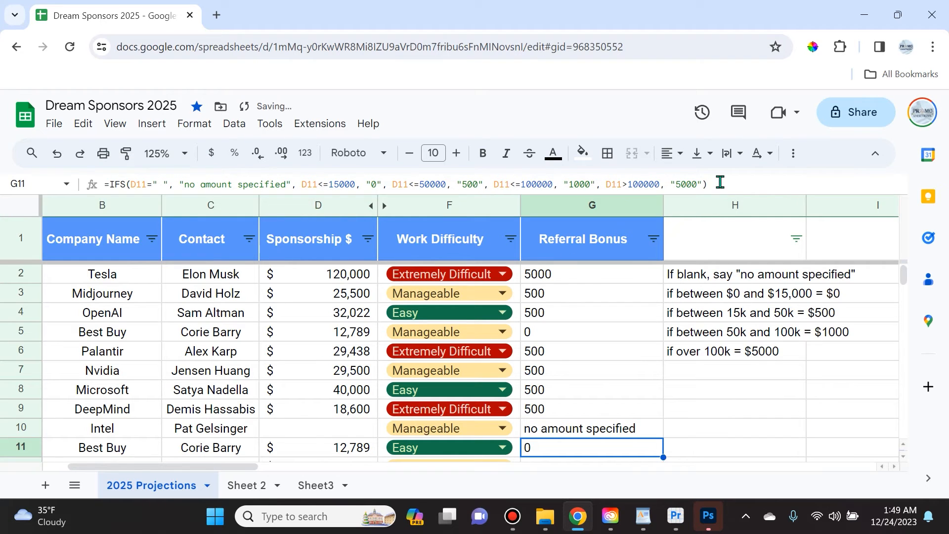
Step: Check Intel's blank sponsorship amount against its referral bonus formula and review the bonuses in the rows below
{"action": "left_click", "coordinate": [527, 429]}
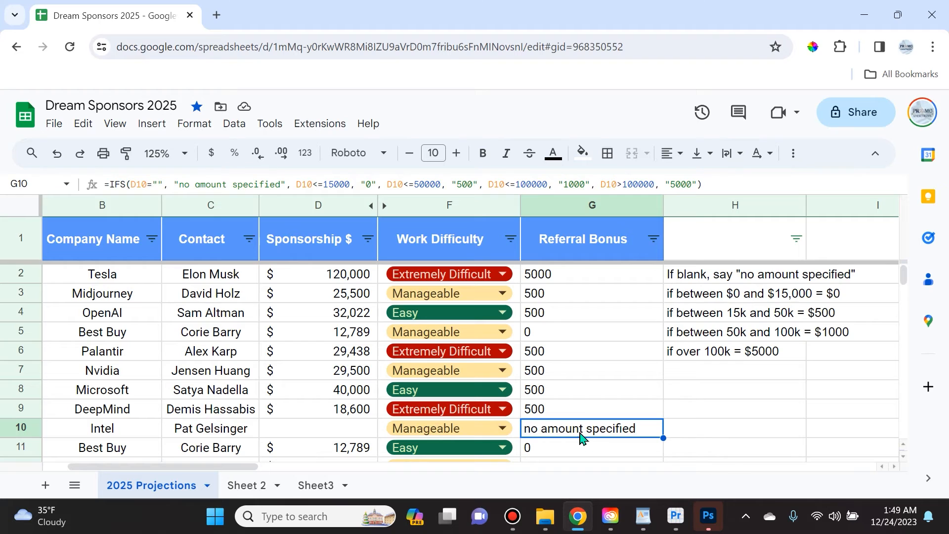
{"action": "left_click", "coordinate": [352, 431]}
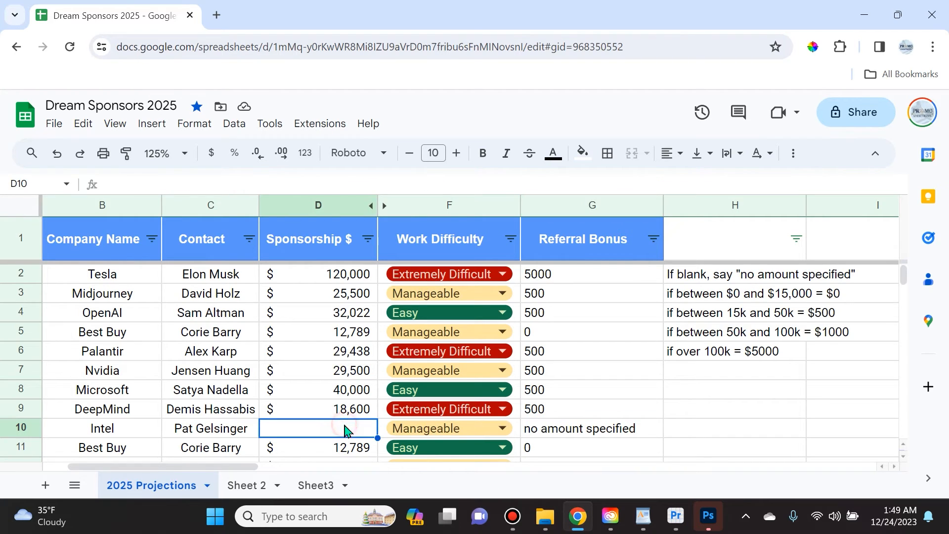
{"action": "left_click", "coordinate": [539, 434]}
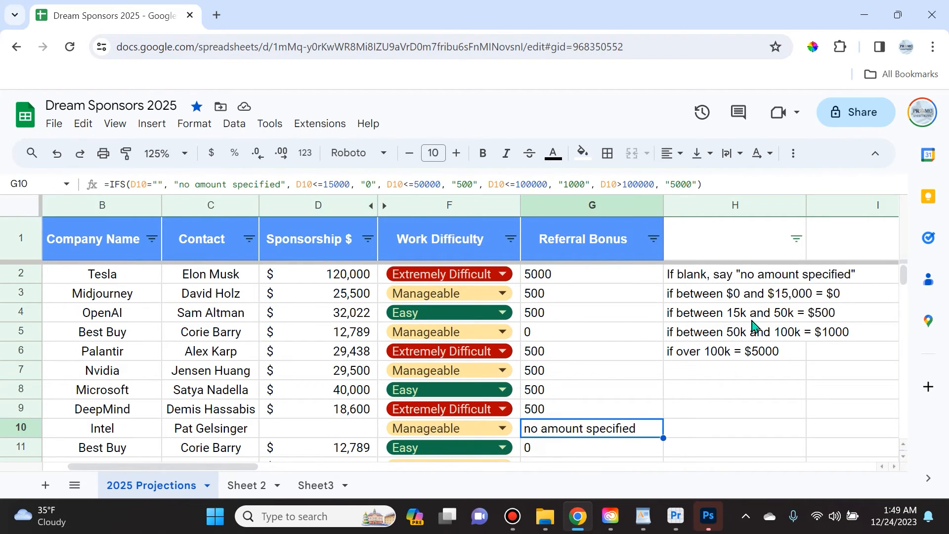
{"action": "scroll", "coordinate": [717, 316], "scroll_direction": "down", "scroll_amount": 1}
{"action": "scroll", "coordinate": [735, 377], "scroll_direction": "down", "scroll_amount": 4}
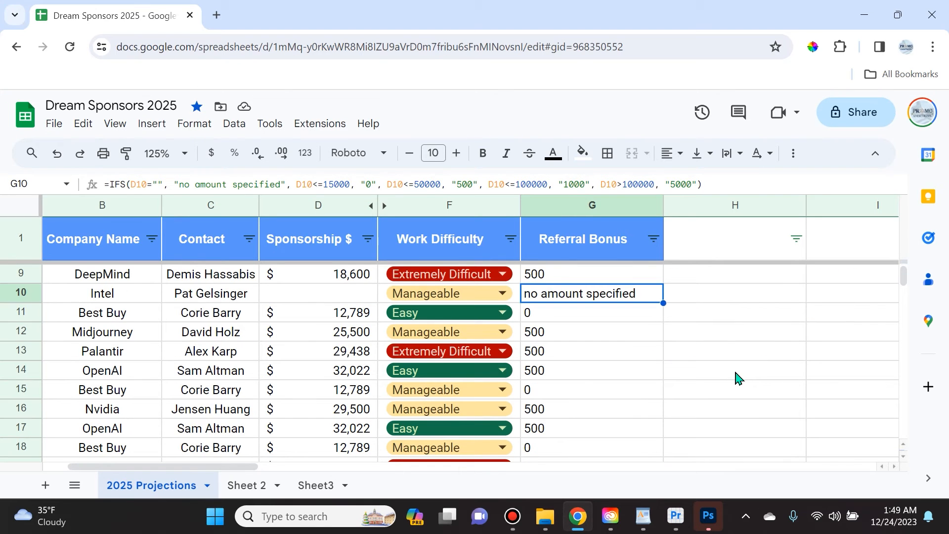
{"action": "scroll", "coordinate": [756, 405], "scroll_direction": "up", "scroll_amount": 5}
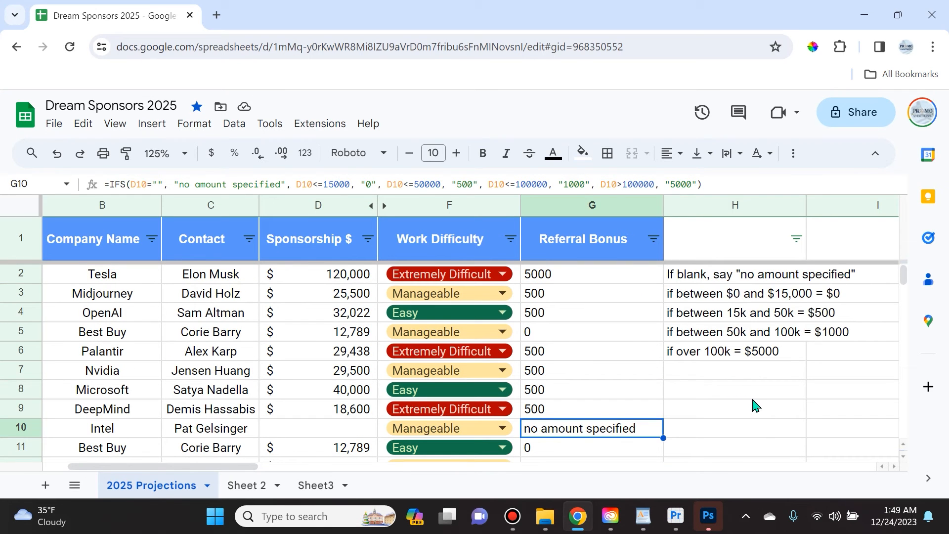